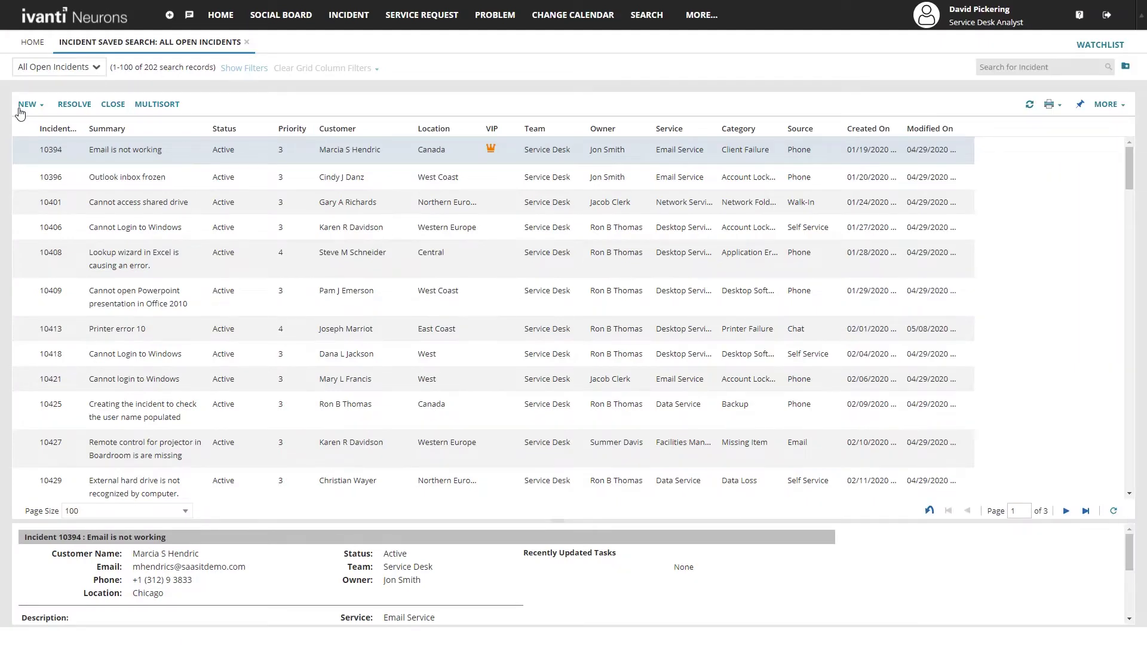
- Create blank incident record 12497 from the All Open Incidents list
left_click(27, 104)
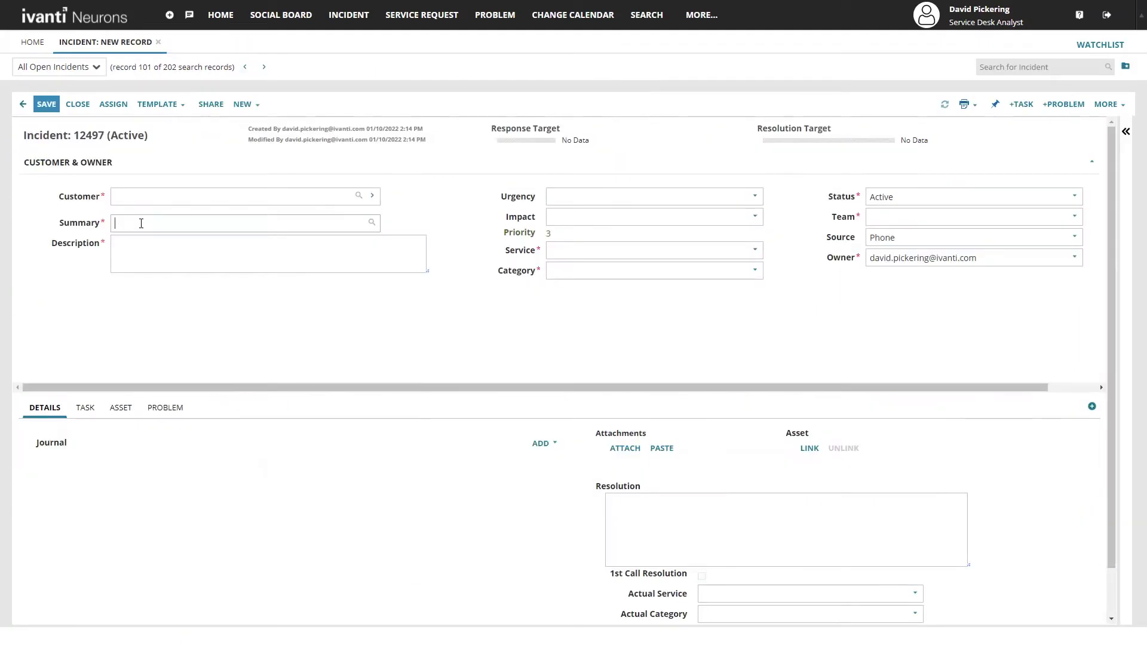
type("SAP Access re")
type("quired")
- Enter a summary, review the AI-suggested service, and submit incident 12498 'Printer is out of ink'
key("Tab")
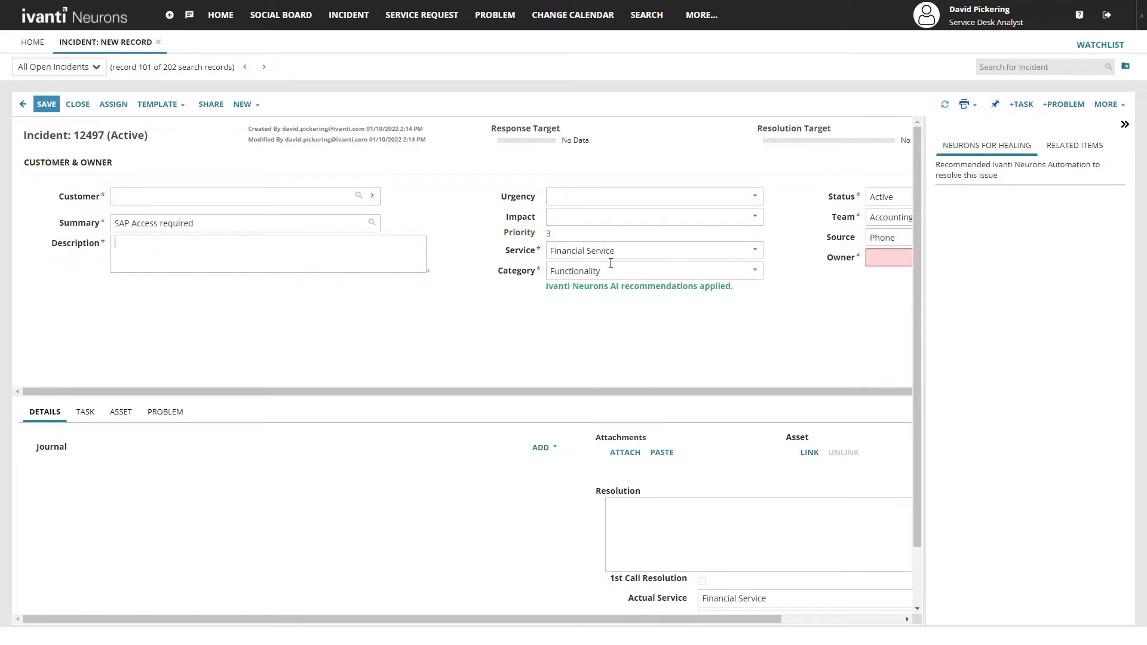
left_click(1125, 124)
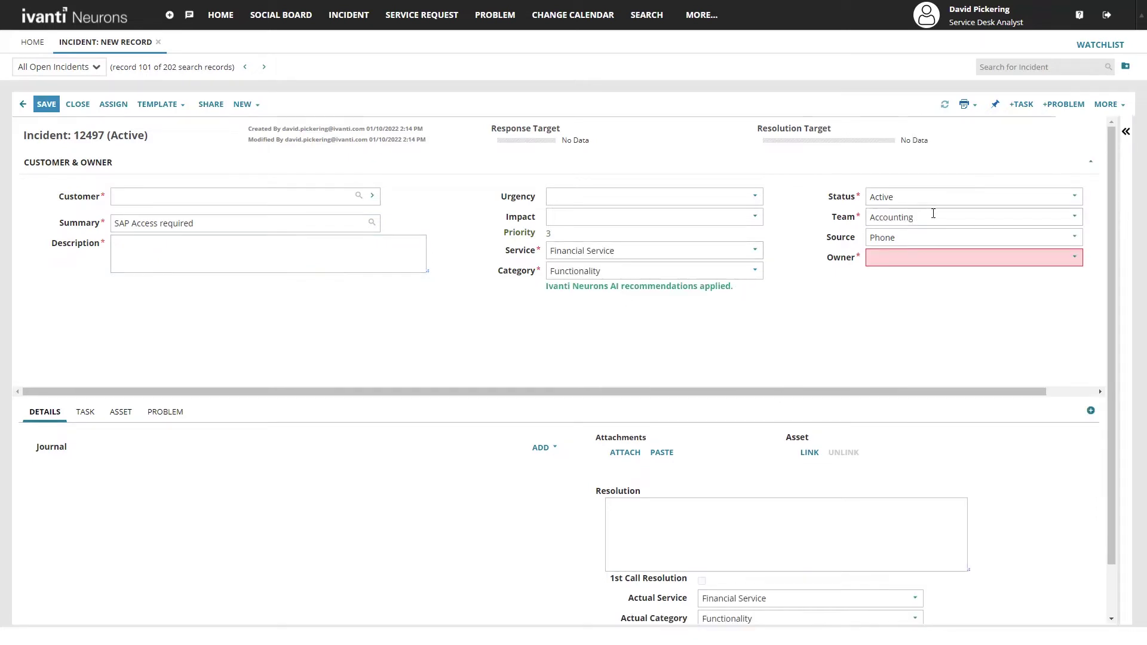
left_click(756, 251)
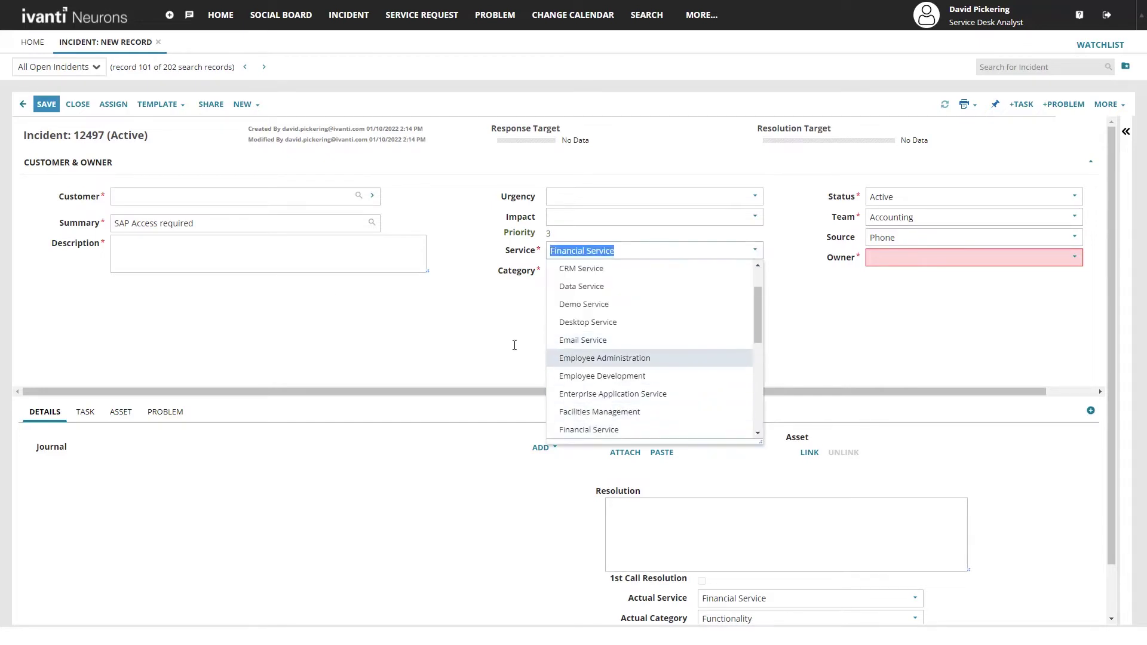
left_click(353, 331)
double_click(178, 223)
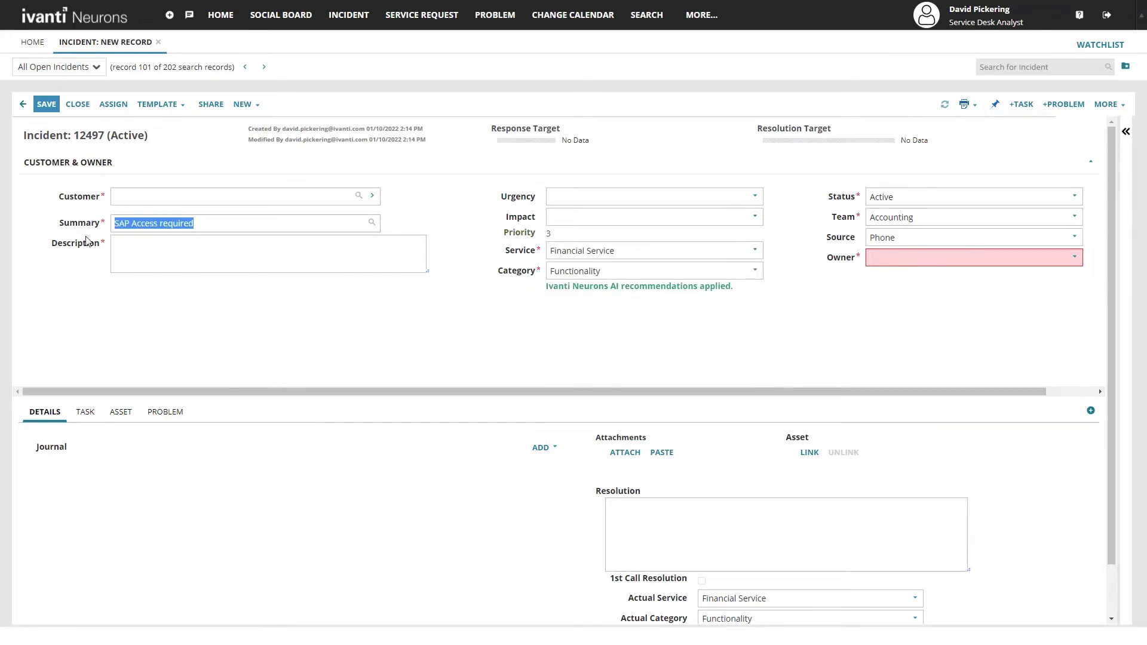
type("Microsoft Teams has an error")
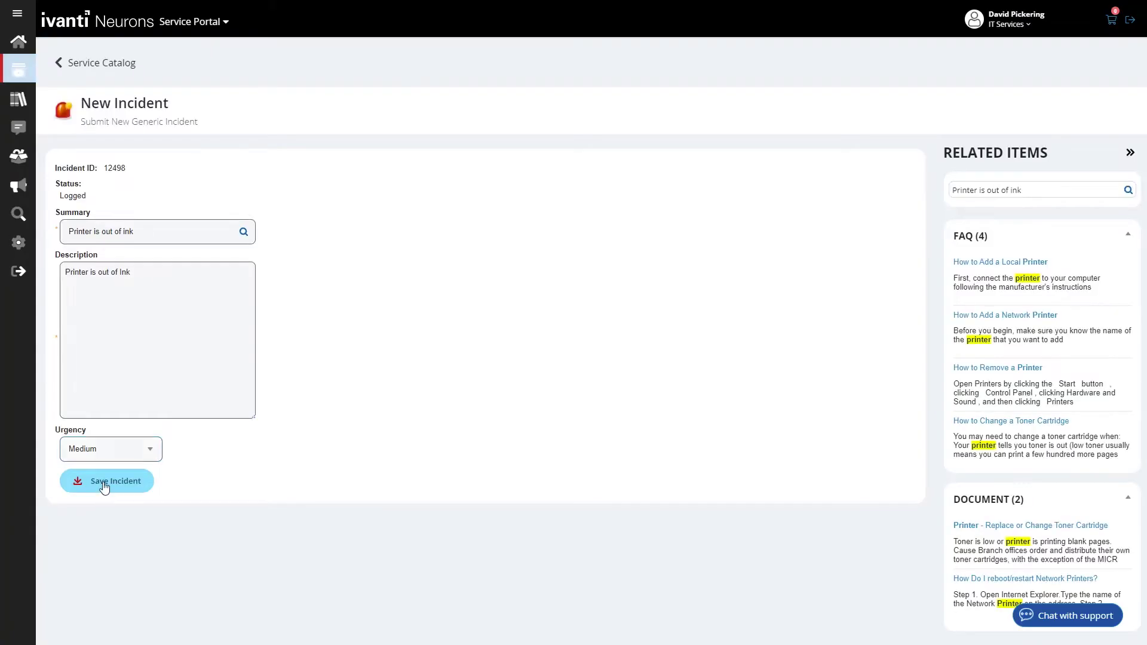
left_click(104, 482)
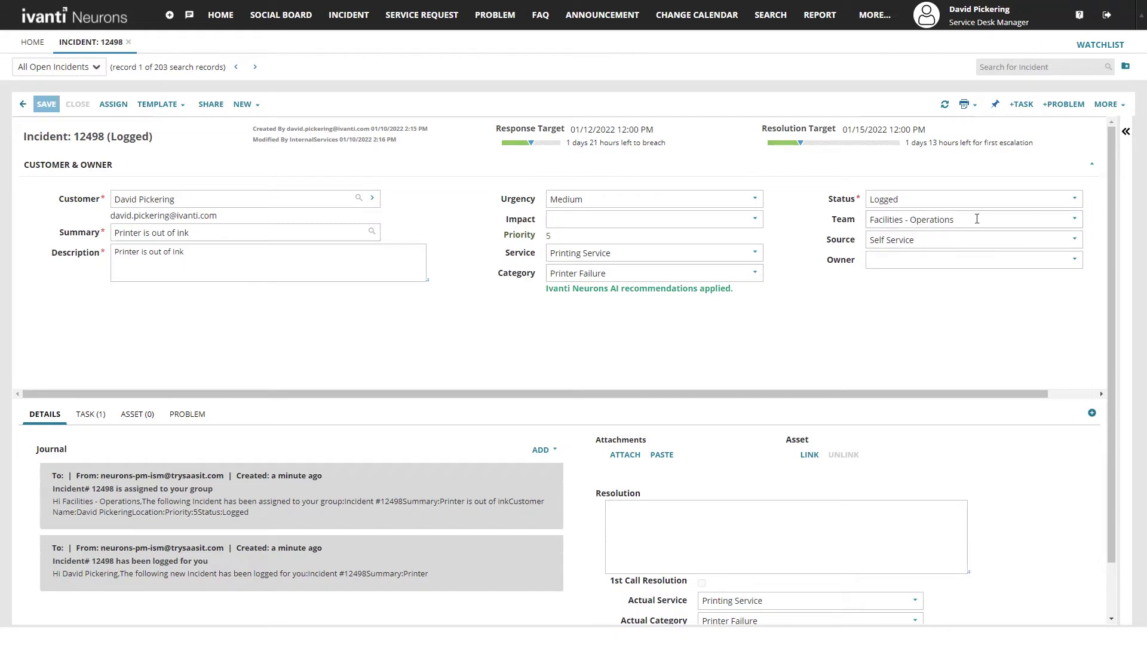
- Show incident 12498's linked task 12227, 'Facilities to Check Printer'
left_click(90, 415)
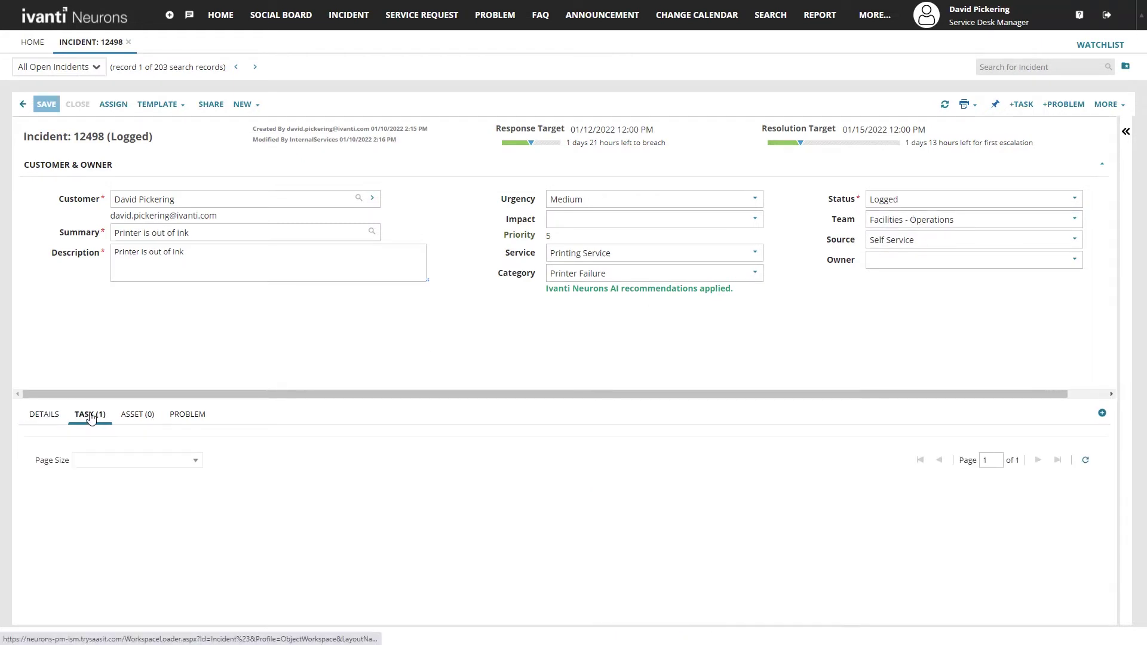